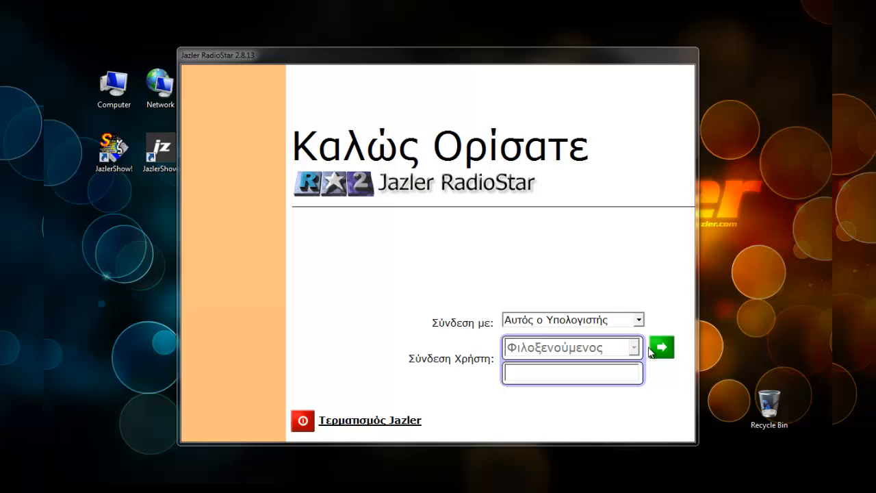
# Step: Log in to this computer as the guest user and open the spot properties from the Spots/Διαφημίσεων database
pyautogui.click(661, 347)
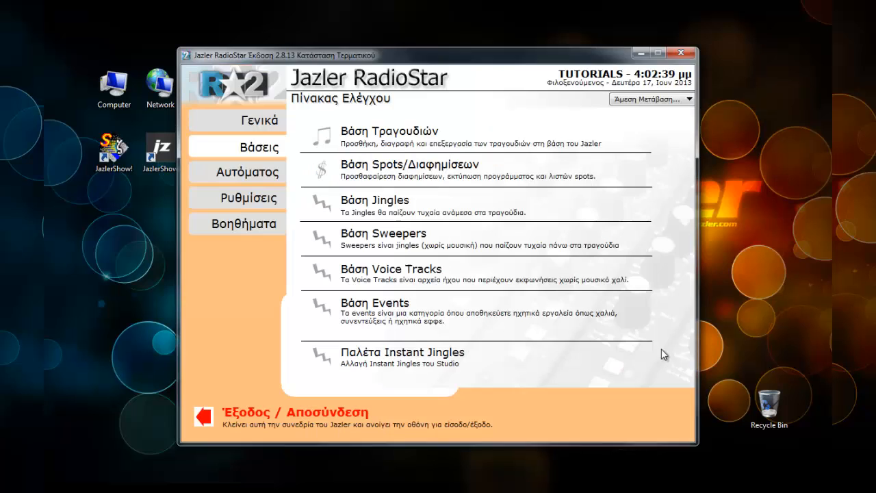
pyautogui.click(371, 170)
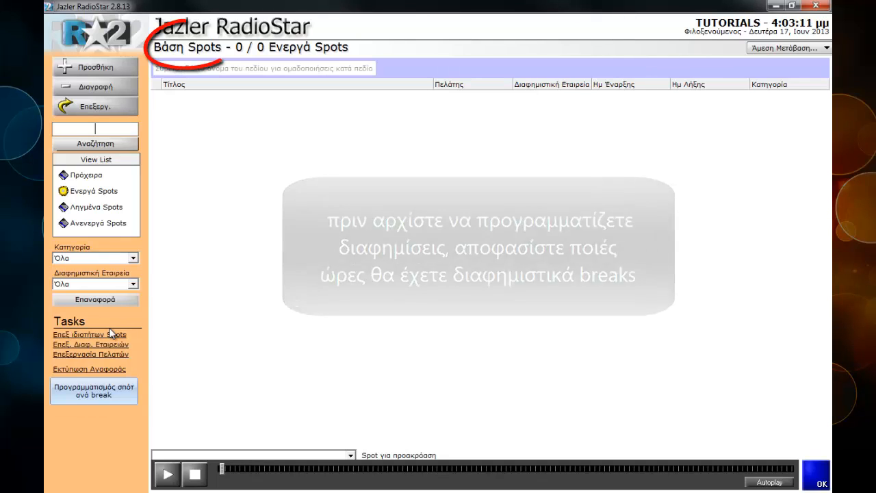
pyautogui.click(98, 335)
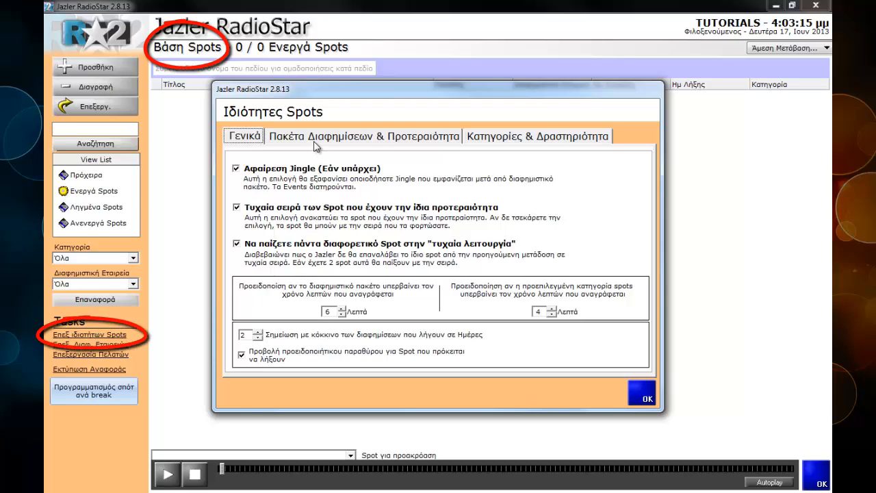
# Step: Look through the general, category and activity settings of the spot properties, finishing on the advertising packages and priorities
pyautogui.click(383, 134)
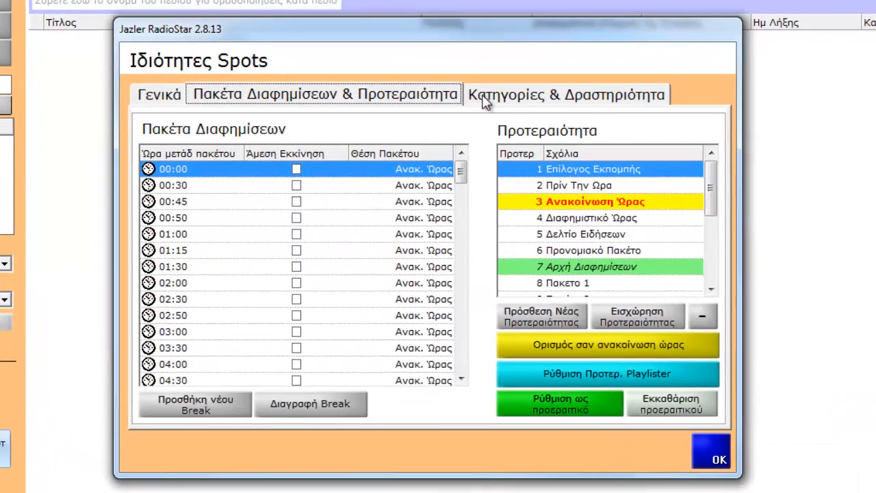
pyautogui.click(474, 137)
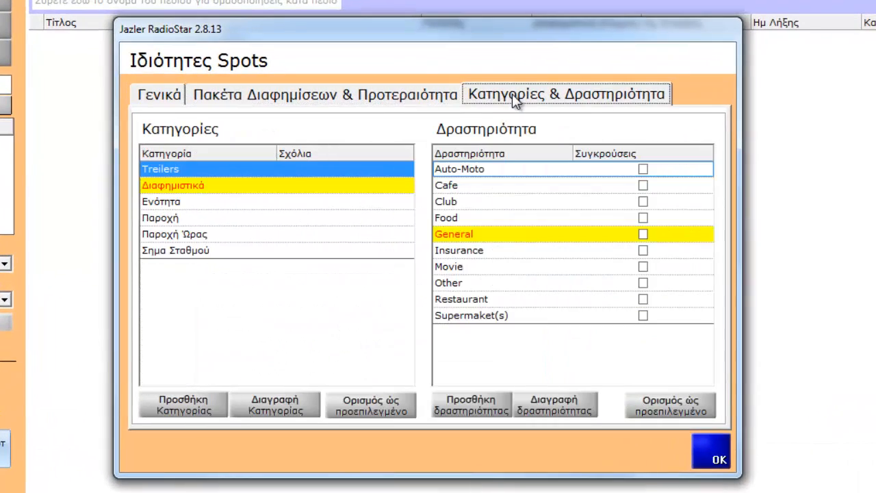
pyautogui.click(338, 97)
pyautogui.click(160, 100)
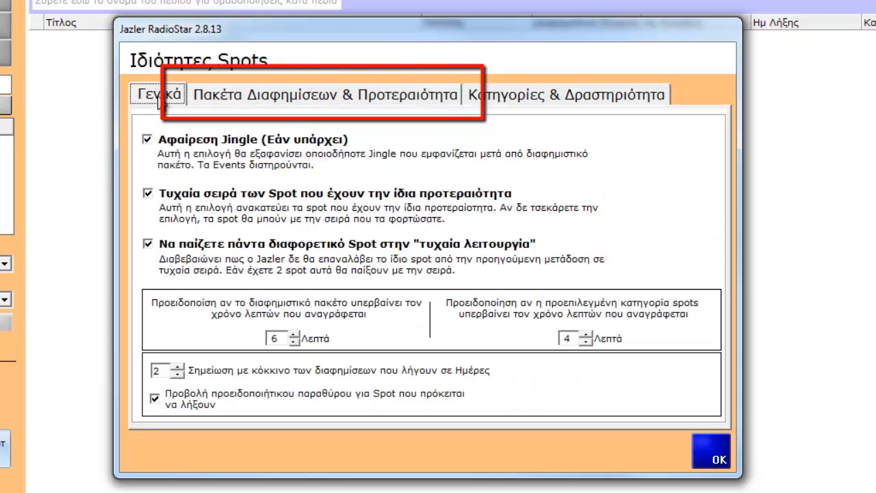
pyautogui.click(308, 97)
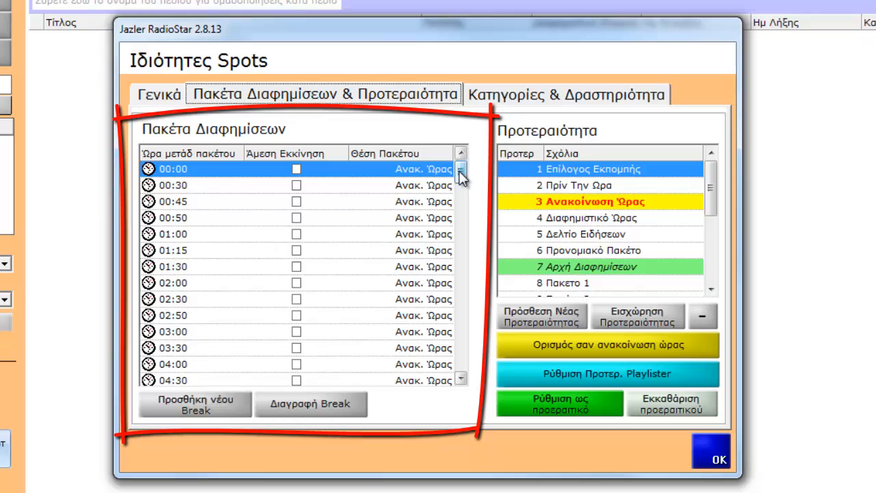
# Step: Review the list of advertising break times and examine the immediate-start and package-position options of the 14:00 break
pyautogui.moveTo(461, 172); pyautogui.dragTo(461, 350)
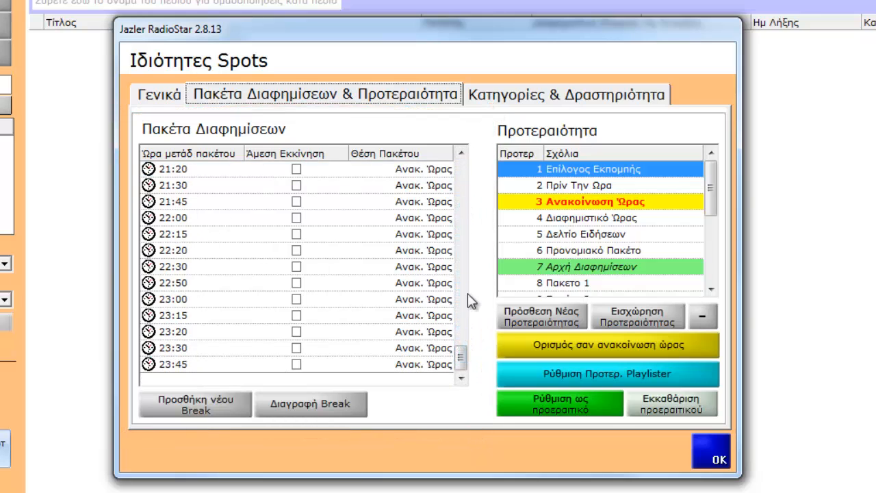
pyautogui.moveTo(465, 352); pyautogui.dragTo(461, 269)
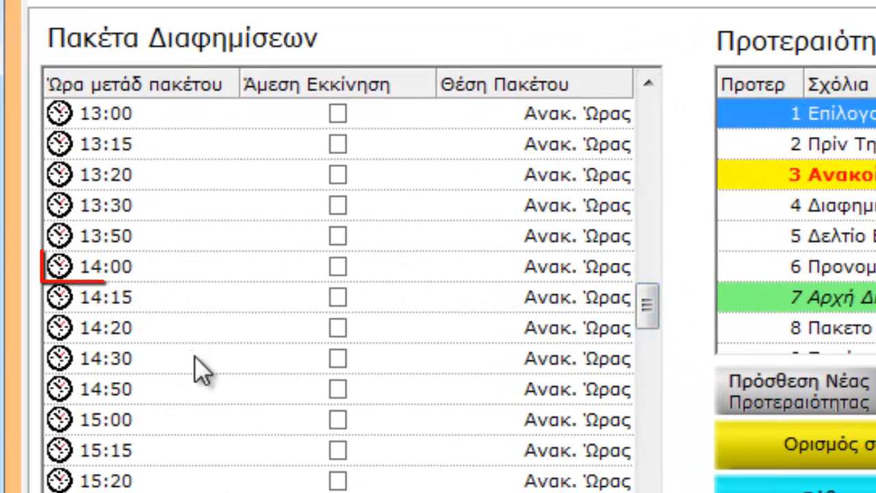
pyautogui.click(154, 269)
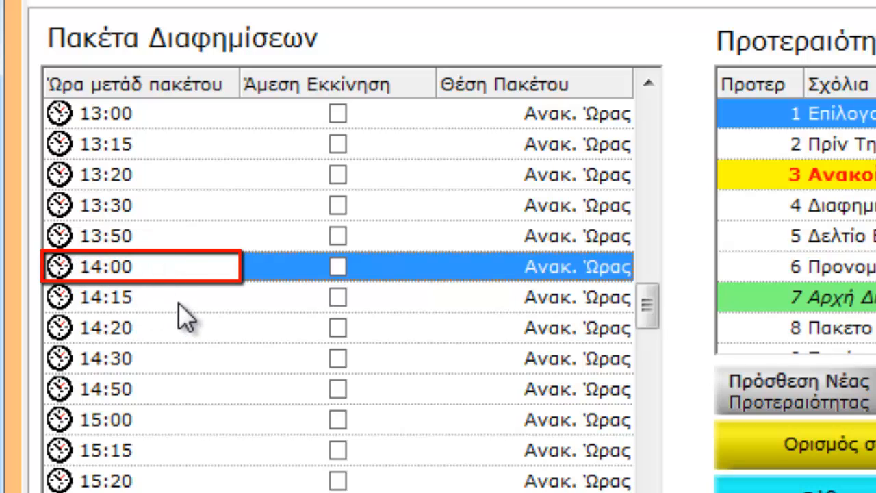
pyautogui.click(339, 266)
pyautogui.click(338, 268)
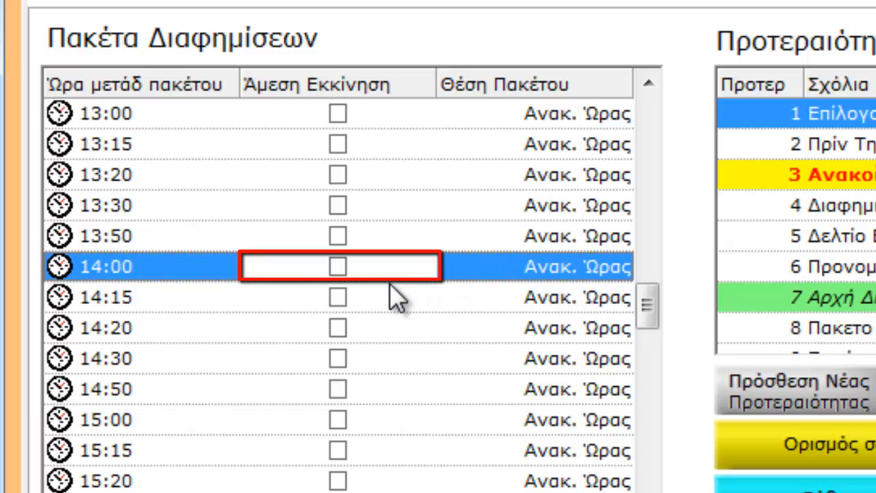
pyautogui.click(559, 264)
pyautogui.click(619, 268)
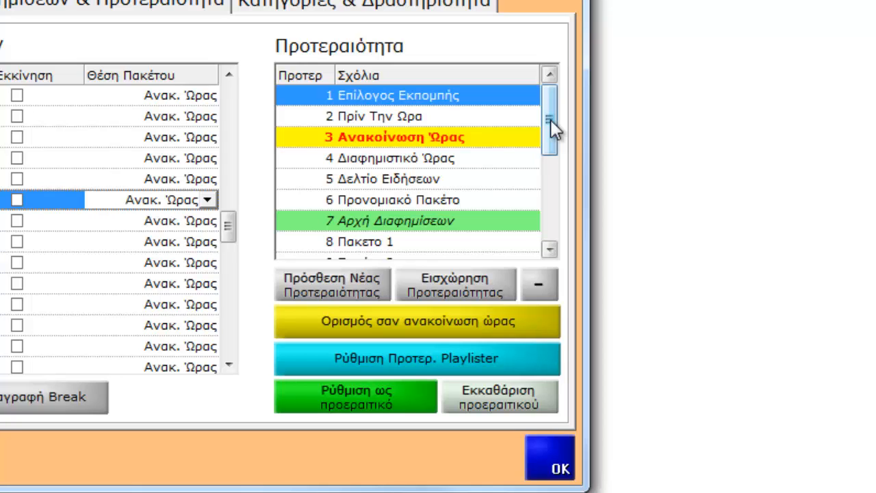
# Step: Rename priority 9 in the priority list as ΒΑΣΙΚΕΣ ΔΙΑΦΗΜΙΣΕΙΣ
pyautogui.moveTo(550, 119)
pyautogui.mouseDown()
pyautogui.moveTo(560, 140)
pyautogui.moveTo(563, 222)
pyautogui.moveTo(544, 136)
pyautogui.moveTo(546, 158)
pyautogui.mouseUp()
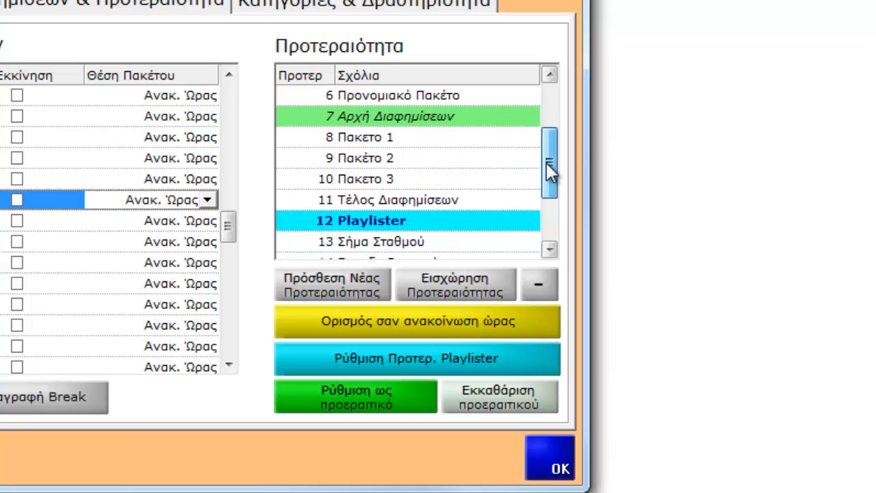
pyautogui.doubleClick(440, 158)
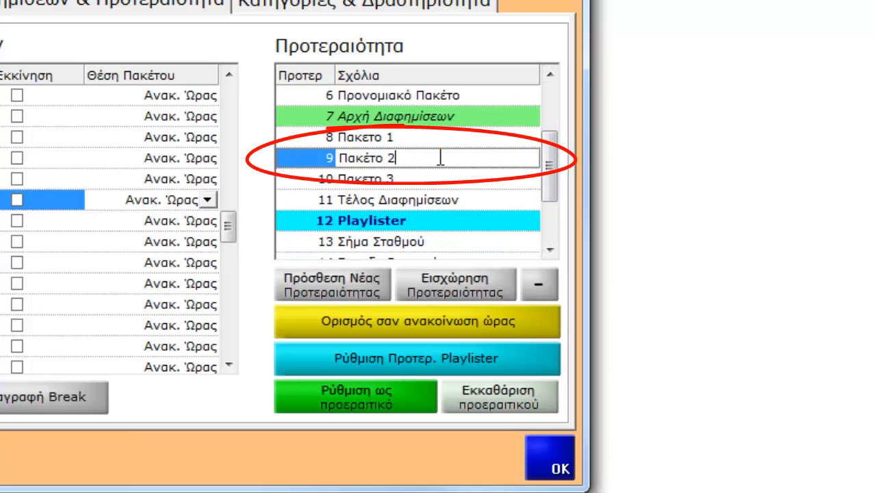
pyautogui.moveTo(440, 158); pyautogui.dragTo(272, 159)
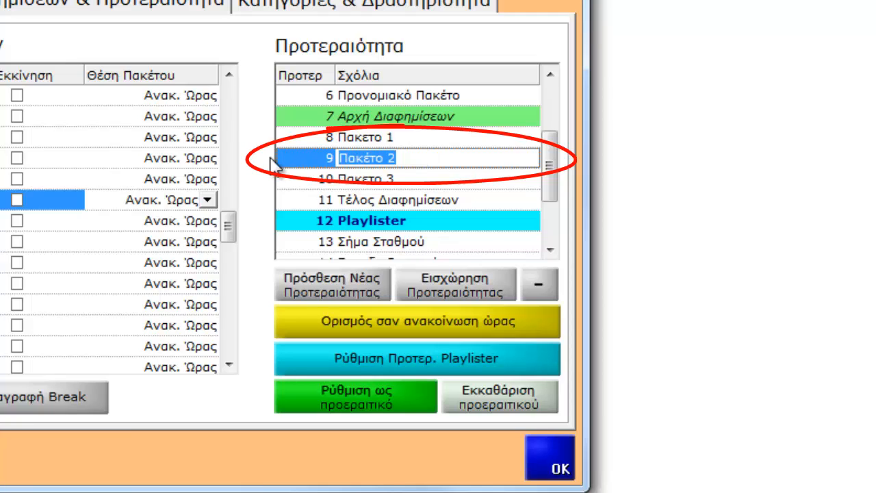
pyautogui.write('Β')
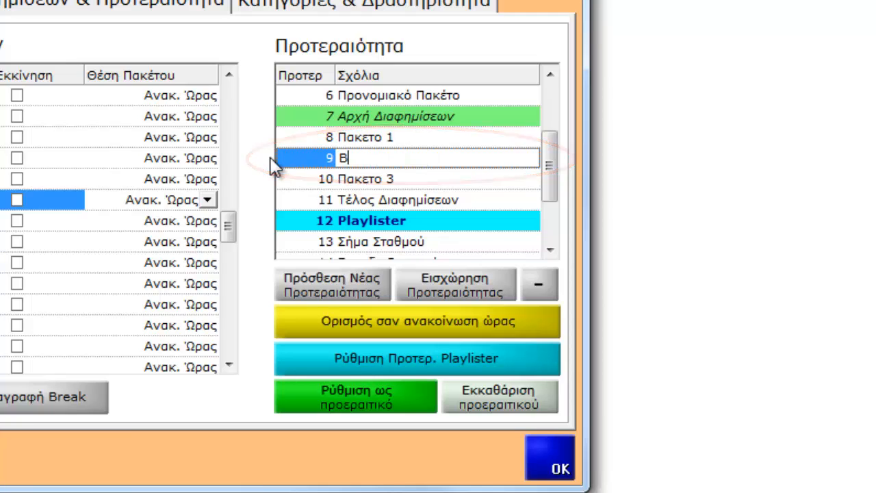
pyautogui.write('ΑΣΙΚΕΣ ')
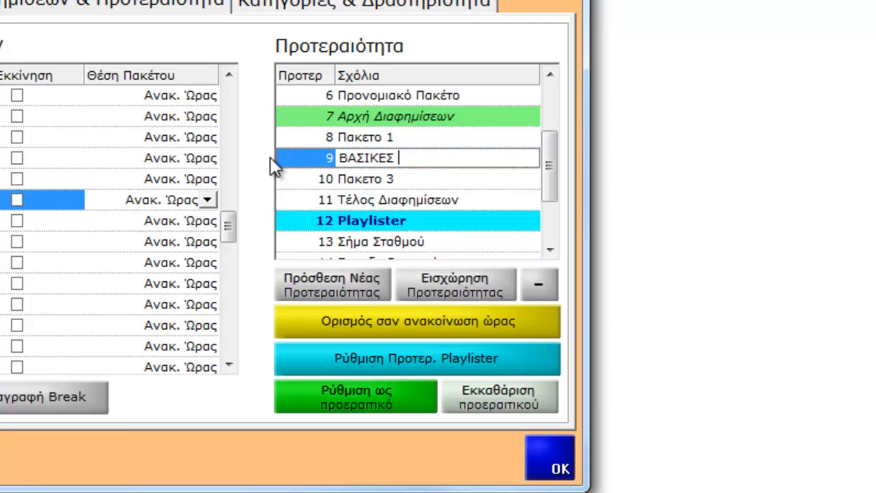
pyautogui.write('ΔΙΑΦΗΜΙΣΕΙΣ')
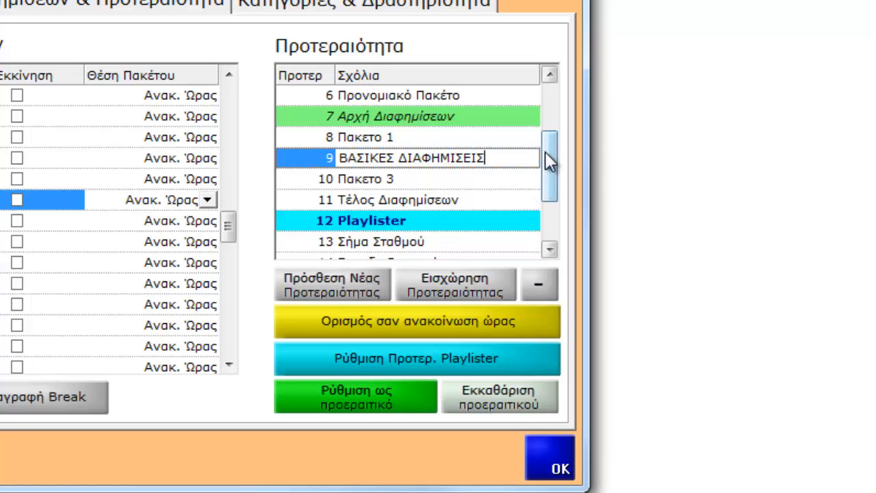
# Step: Try priority 4, Διαφημιστικό Ώρας, as the time announcement
pyautogui.moveTo(545, 151); pyautogui.dragTo(544, 115)
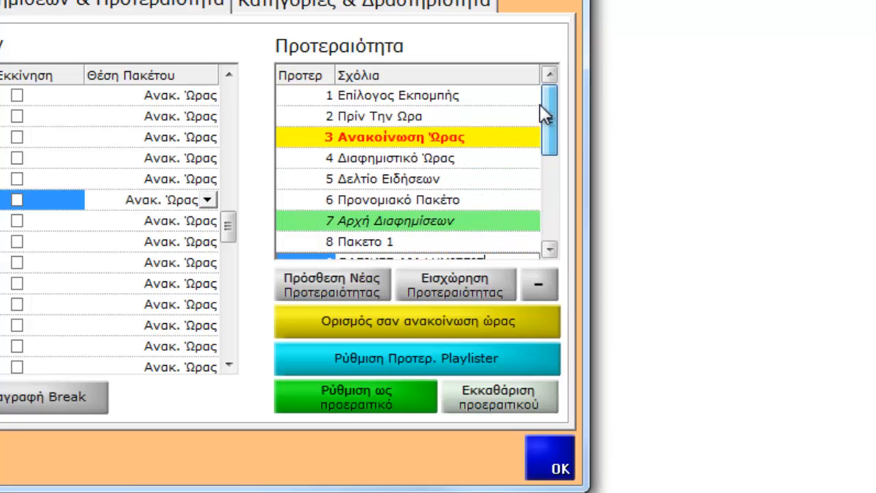
pyautogui.doubleClick(475, 158)
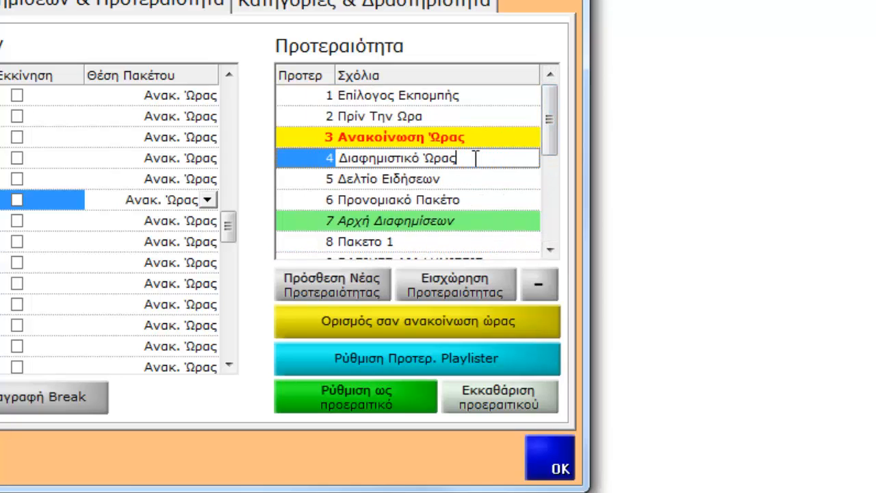
pyautogui.click(369, 317)
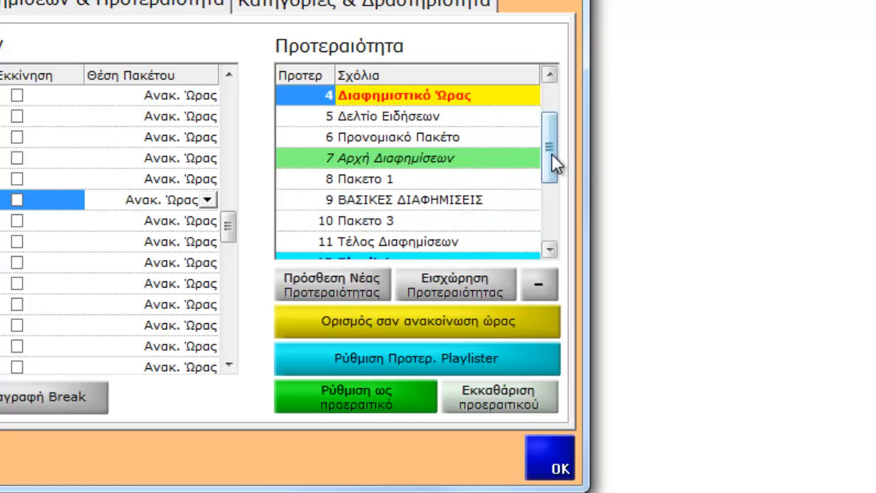
# Step: Set priority 3, Ανακοίνωση Ώρας, as the time announcement and close the spot properties with the changes accepted
pyautogui.moveTo(552, 154); pyautogui.dragTo(552, 119)
pyautogui.click(458, 137)
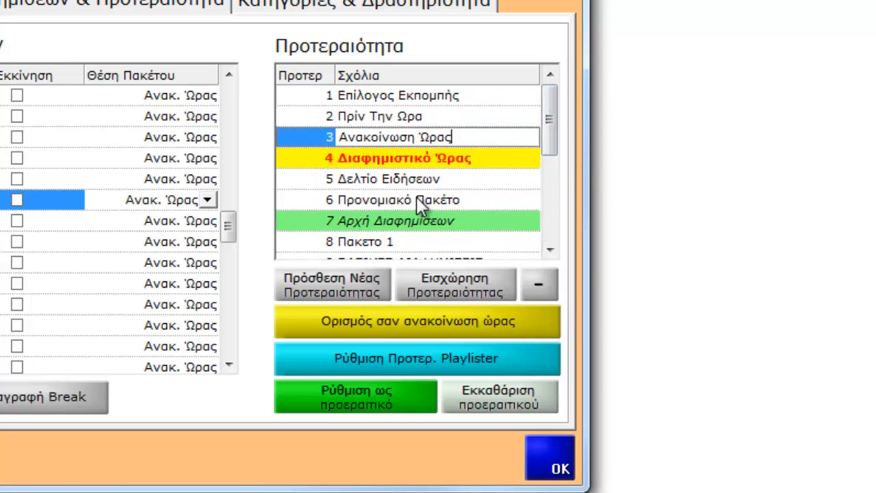
pyautogui.click(383, 320)
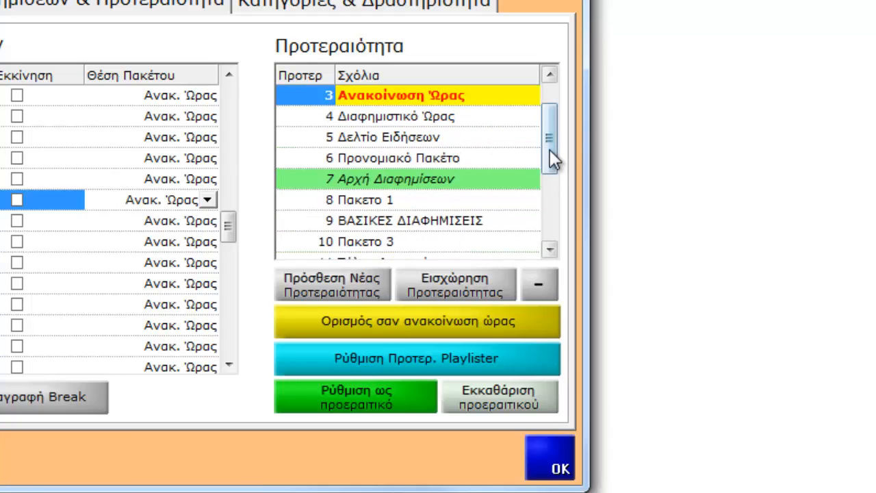
pyautogui.moveTo(550, 149); pyautogui.dragTo(550, 102)
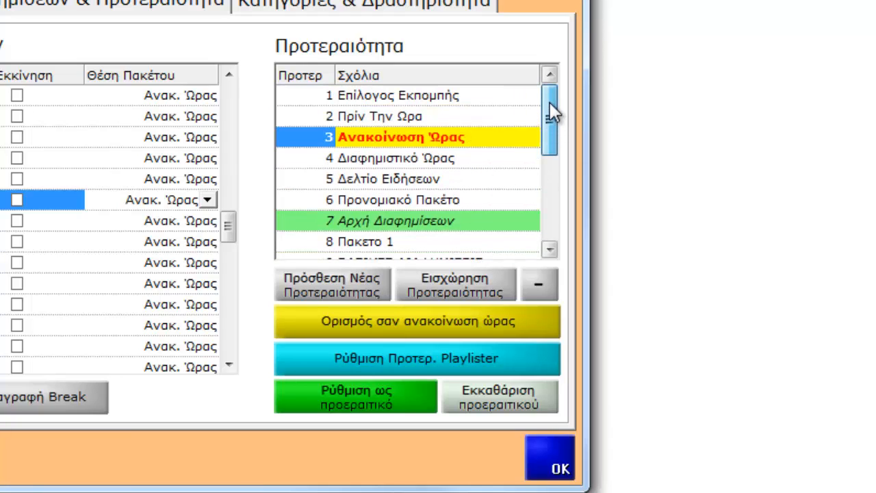
pyautogui.click(473, 140)
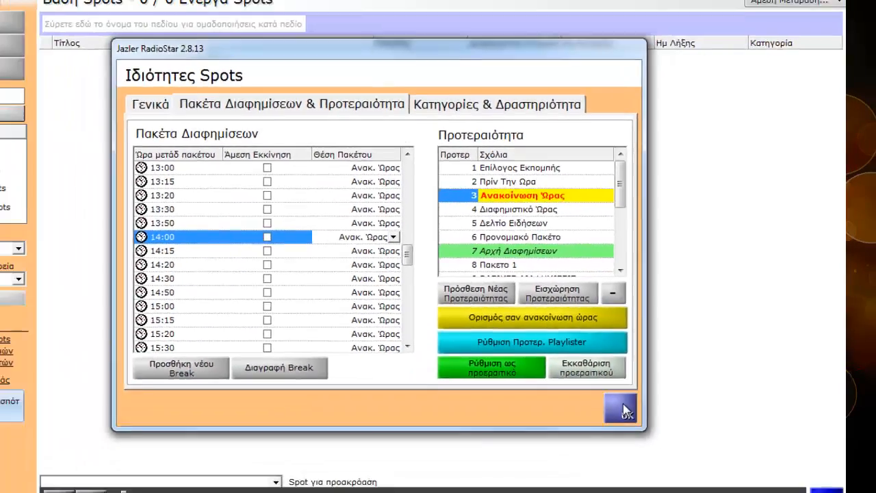
pyautogui.click(548, 460)
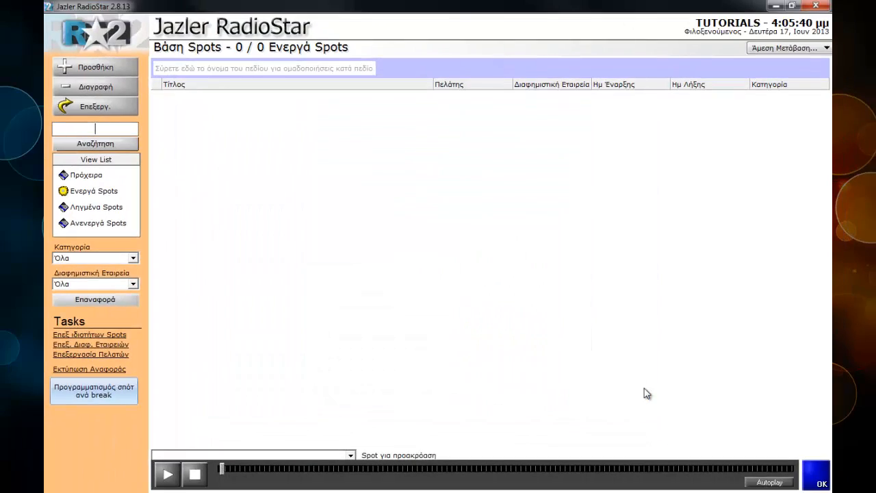
# Step: Add a new spot expiring on 17/7/2013 at 23:59 and load E:\AUDIO\SPOTS\COMMERCIALS\JACOBS SPOT.mp3 as its audio file
pyautogui.click(115, 68)
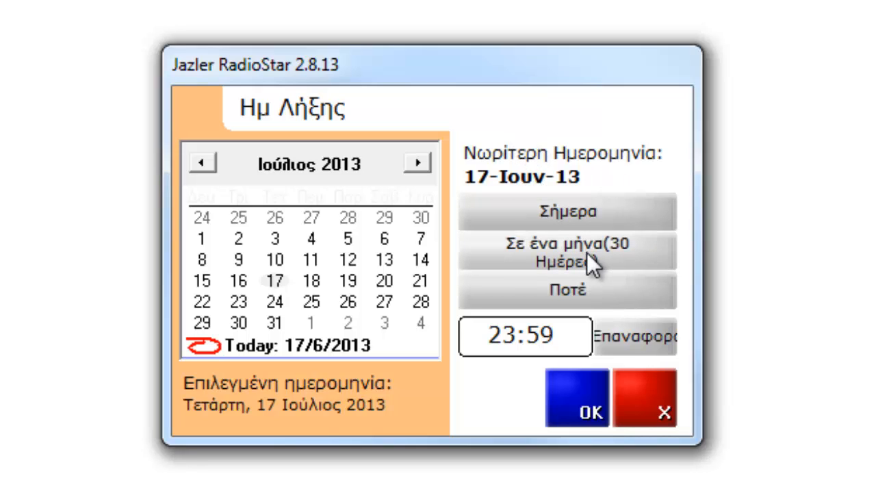
pyautogui.click(583, 400)
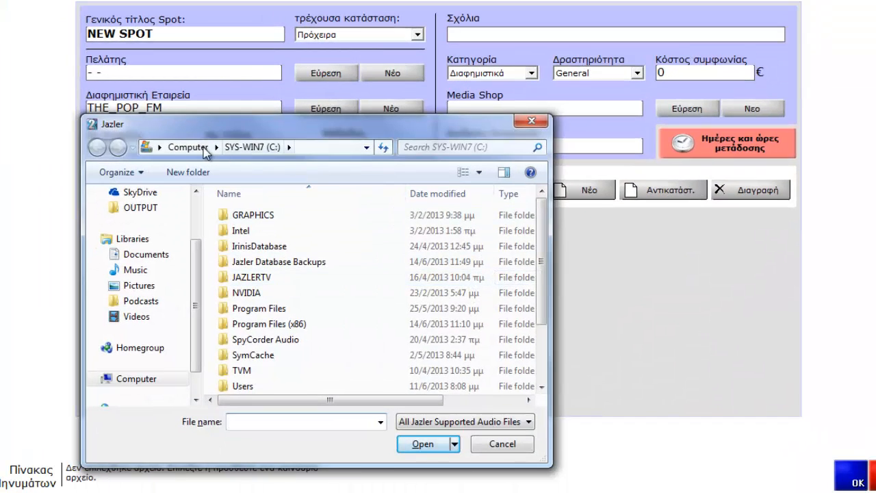
pyautogui.click(189, 147)
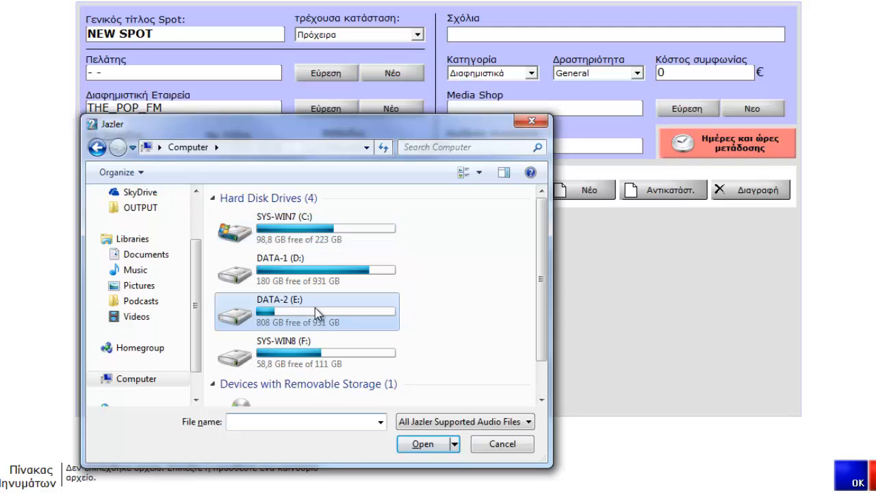
pyautogui.doubleClick(315, 311)
pyautogui.doubleClick(281, 218)
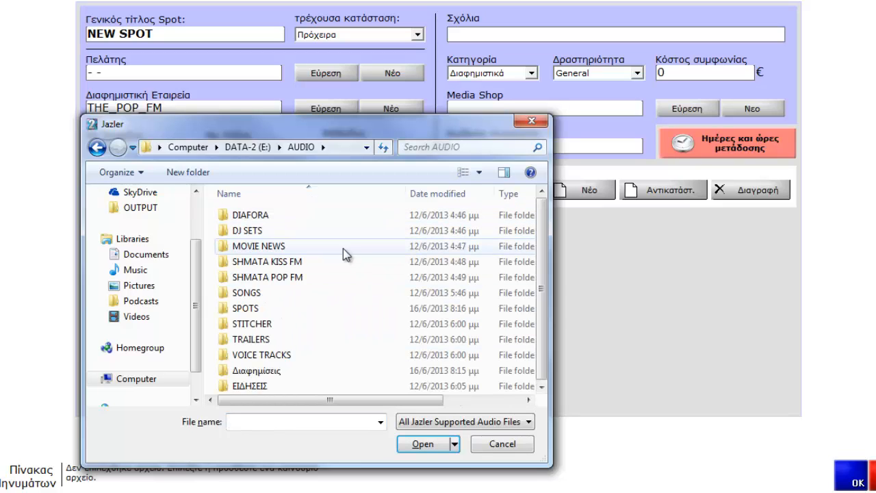
pyautogui.doubleClick(431, 310)
pyautogui.doubleClick(285, 218)
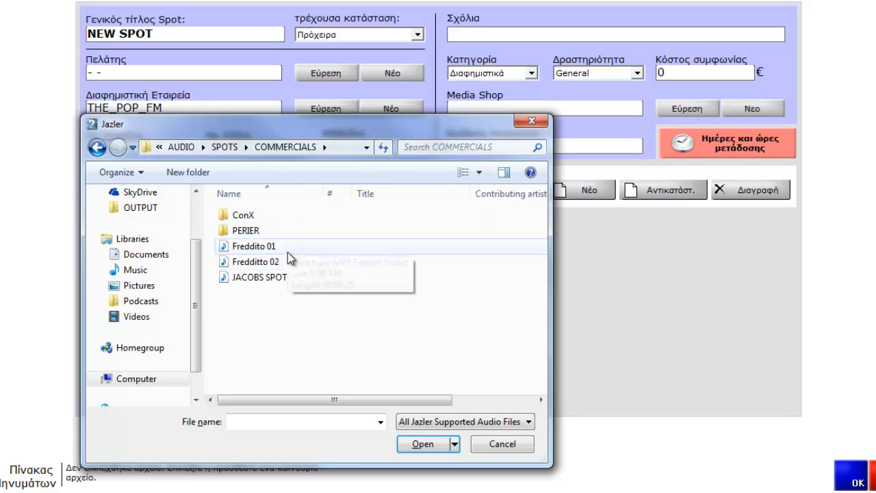
pyautogui.doubleClick(284, 279)
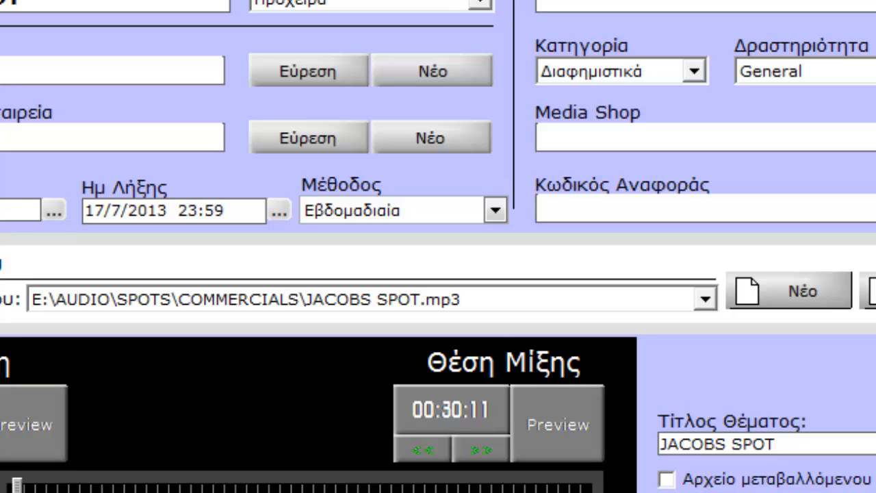
# Step: Check the scheduling methods, keep Εβδομαδιαία for the spot, and open its broadcast days and hours
pyautogui.click(494, 211)
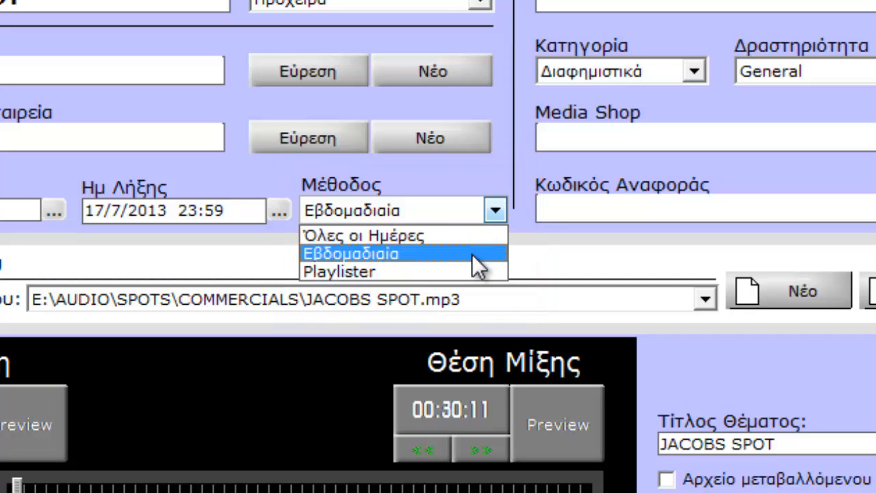
pyautogui.click(496, 214)
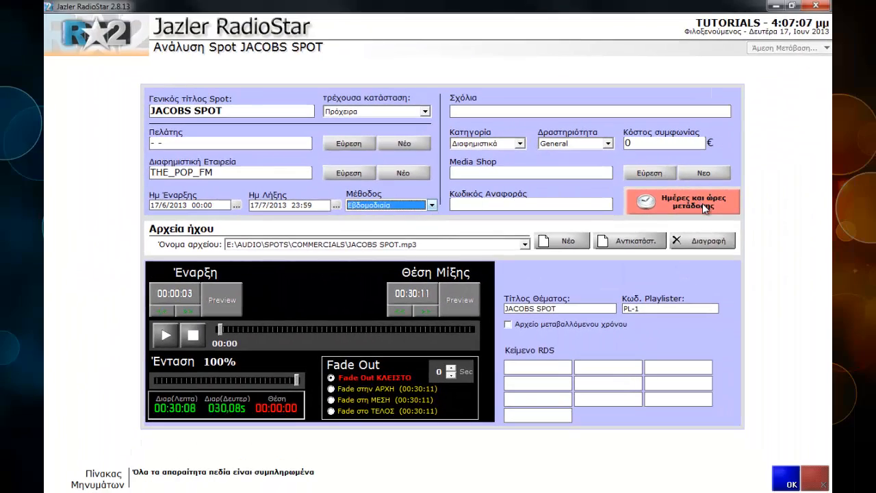
pyautogui.click(703, 203)
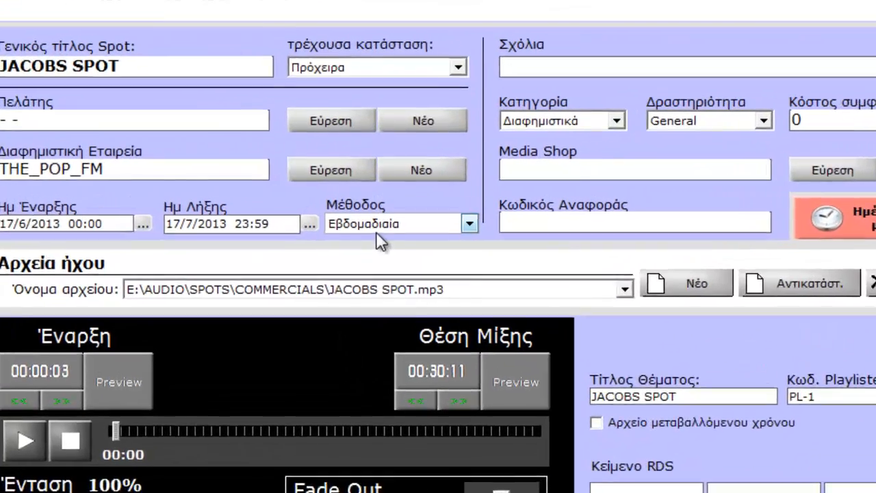
# Step: Try the Όλες οι Ημέρες method for JACOBS SPOT and look through its dated broadcast grid
pyautogui.click(376, 210)
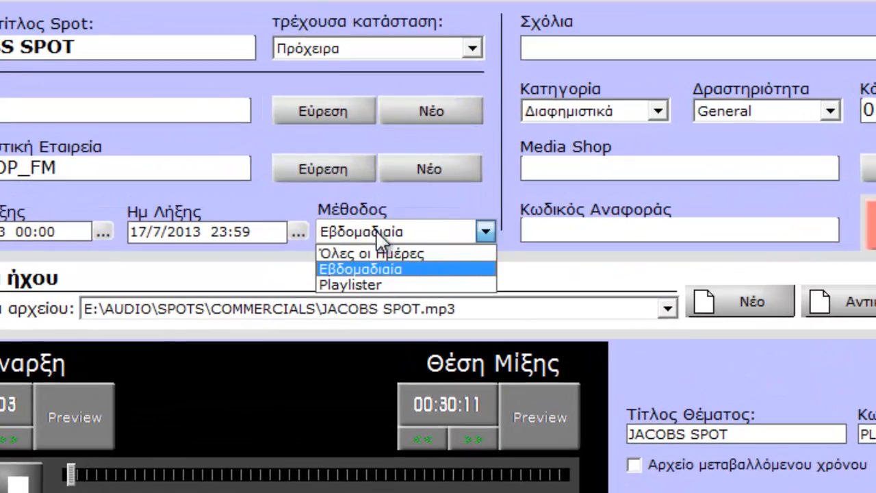
pyautogui.click(389, 253)
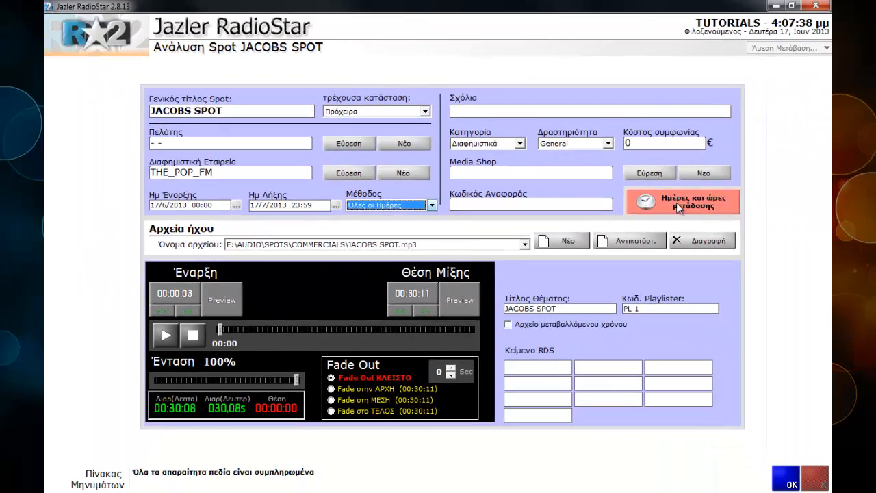
pyautogui.click(676, 202)
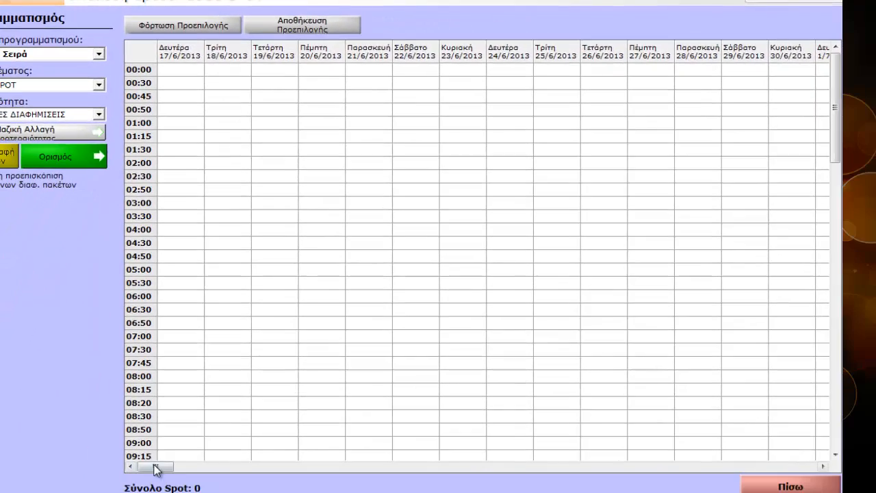
pyautogui.moveTo(155, 468); pyautogui.dragTo(710, 467)
pyautogui.click(787, 485)
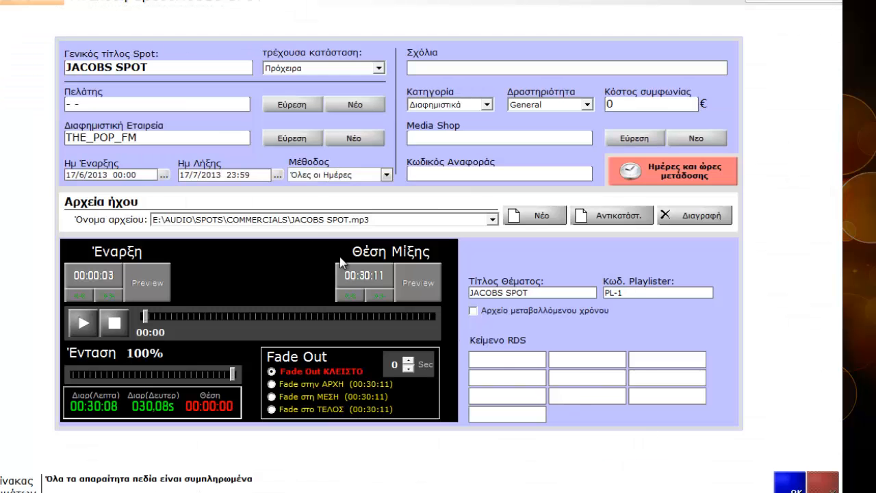
# Step: Set the spot's method to Εβδομαδιαία, accept the conversion to a weekly basis, and open its broadcast days and hours
pyautogui.click(321, 175)
pyautogui.click(327, 197)
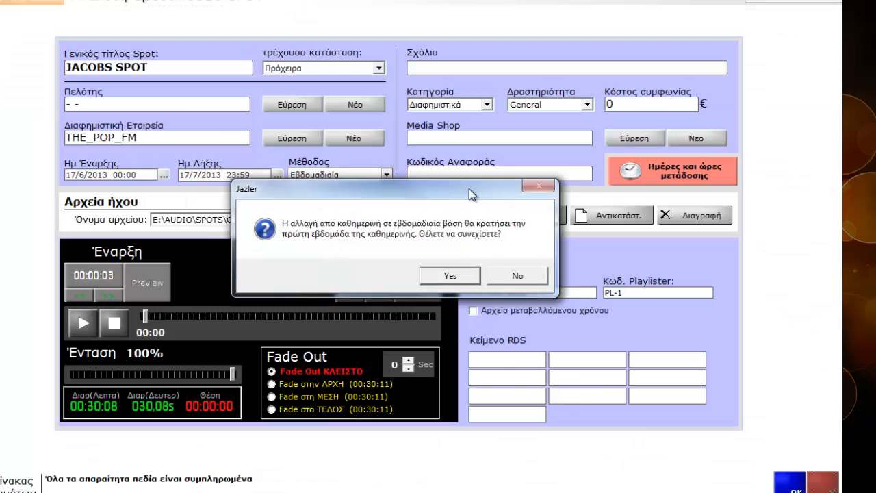
pyautogui.click(449, 275)
pyautogui.click(619, 177)
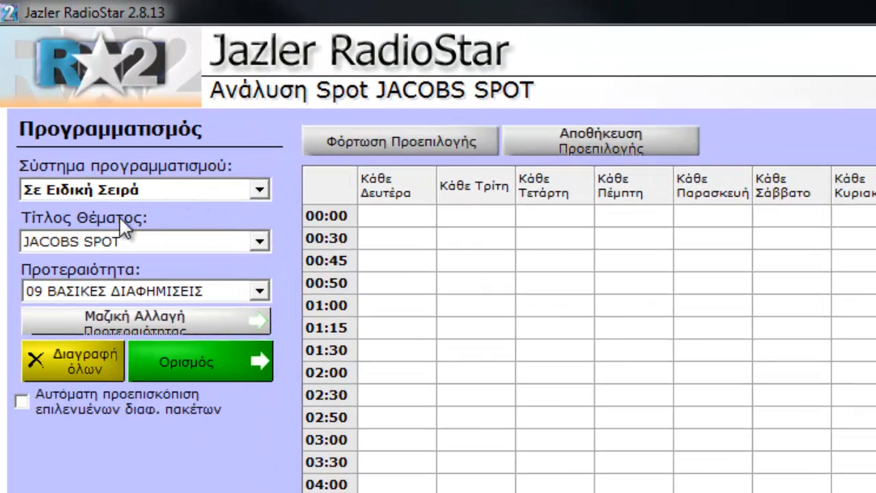
# Step: Look through the available priorities and choose 09 ΒΑΣΙΚΕΣ ΔΙΑΦΗΜΙΣΕΙΣ for JACOBS SPOT
pyautogui.click(197, 292)
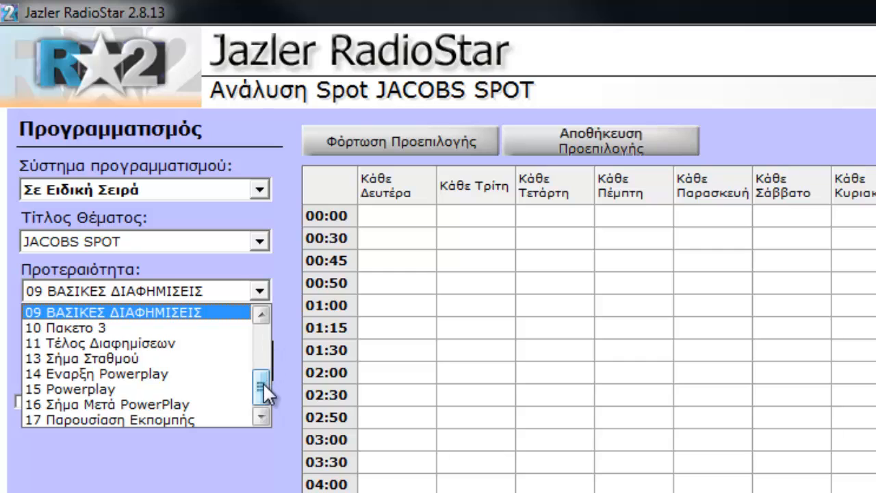
pyautogui.moveTo(263, 394); pyautogui.dragTo(261, 320)
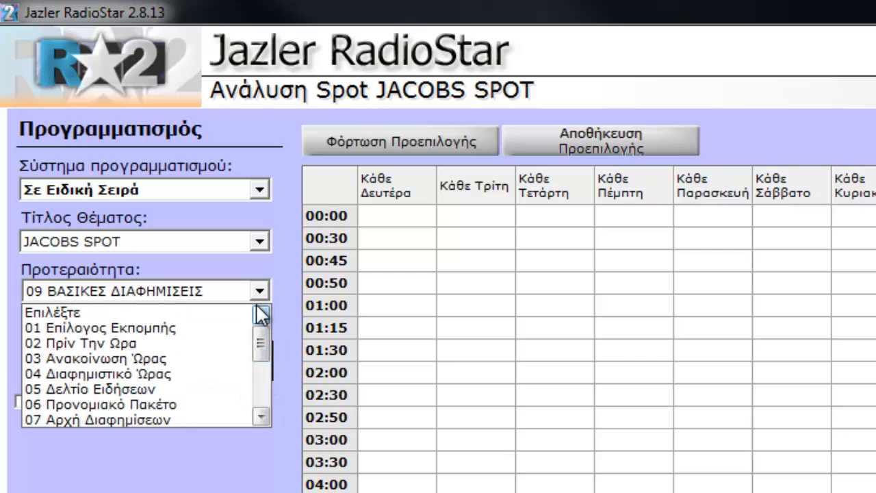
pyautogui.moveTo(261, 335)
pyautogui.mouseDown()
pyautogui.moveTo(273, 389)
pyautogui.moveTo(273, 364)
pyautogui.moveTo(274, 372)
pyautogui.mouseUp()
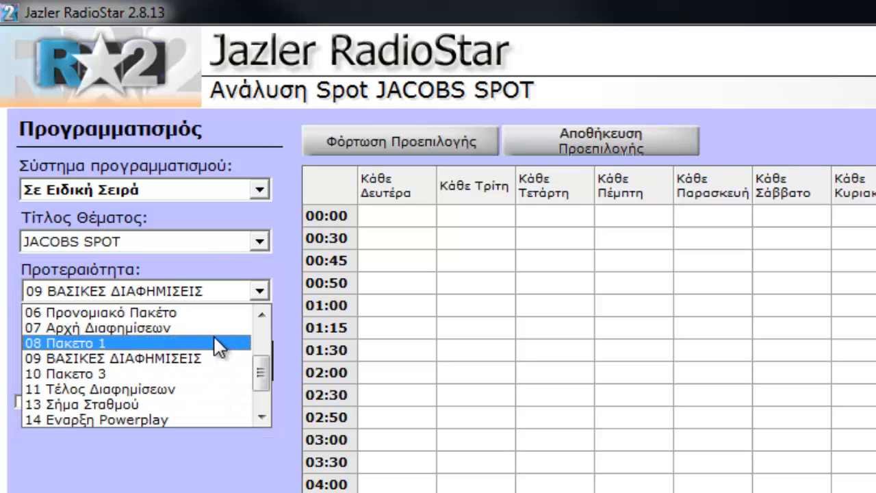
pyautogui.moveTo(260, 372)
pyautogui.mouseDown()
pyautogui.moveTo(259, 335)
pyautogui.moveTo(260, 382)
pyautogui.moveTo(262, 372)
pyautogui.mouseUp()
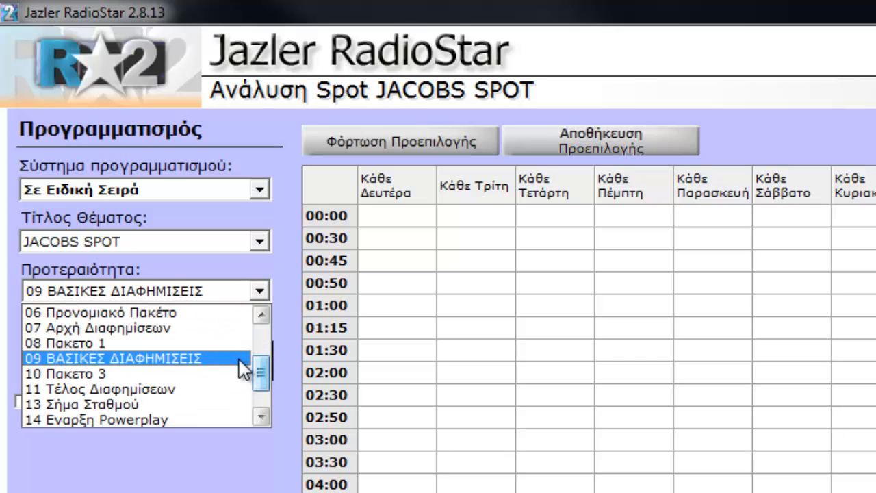
pyautogui.click(158, 358)
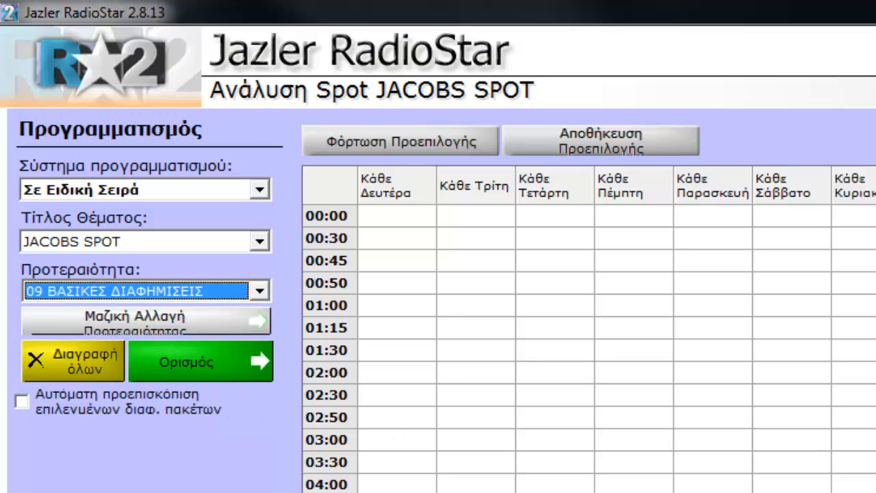
# Step: Enable the automatic preview of selected advertising packages for the weekly schedule
pyautogui.scroll(-4, 588, 348)
pyautogui.scroll(-2, 589, 348)
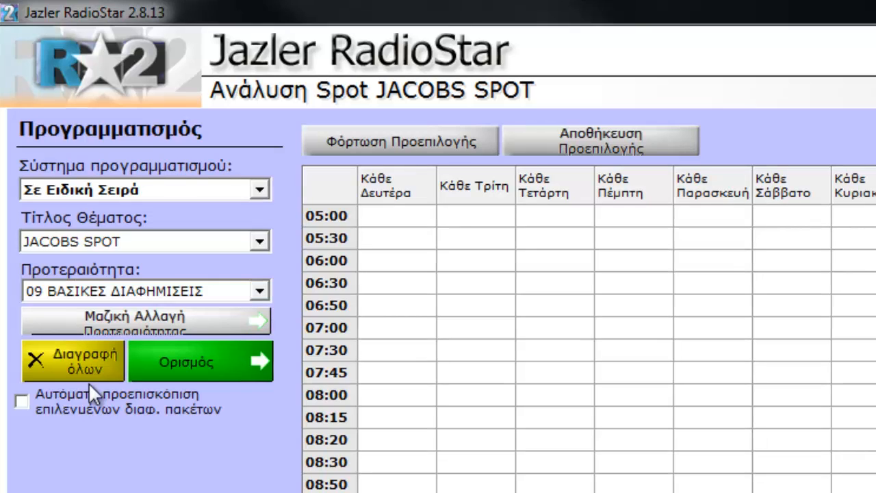
pyautogui.click(96, 405)
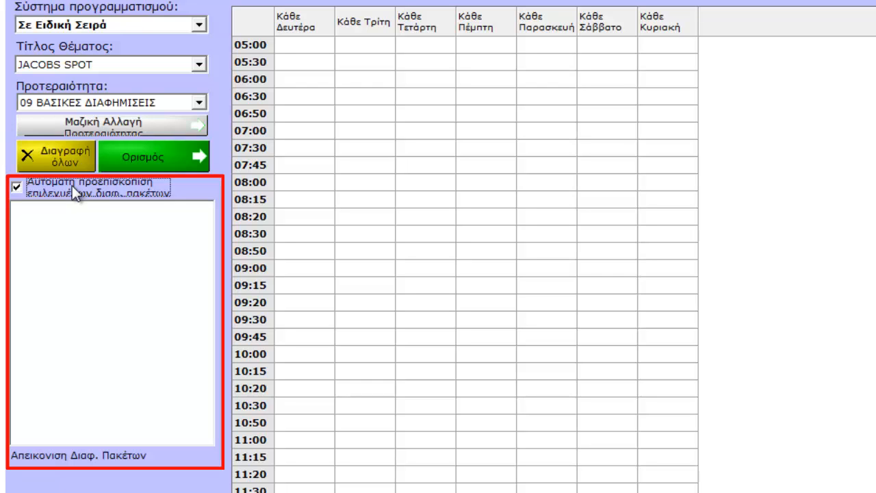
# Step: Check several Monday break times in the preview for commercials already scheduled there
pyautogui.click(289, 164)
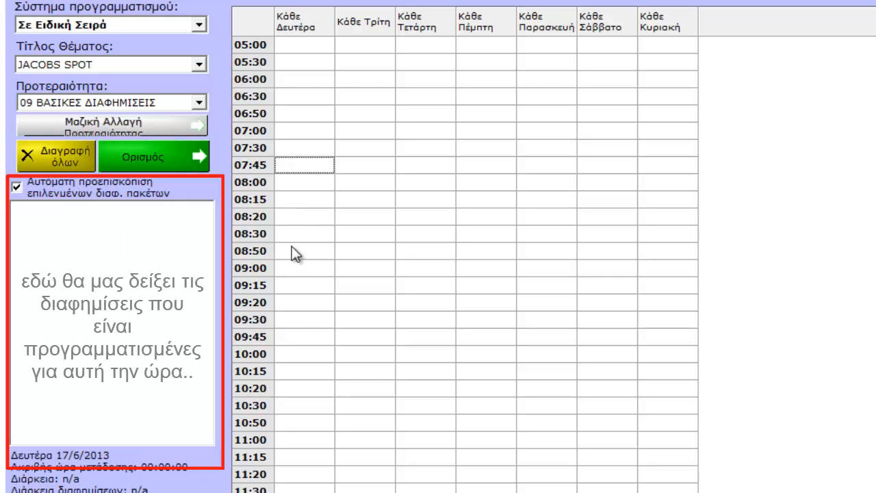
pyautogui.click(292, 246)
pyautogui.click(294, 308)
pyautogui.click(295, 365)
pyautogui.click(320, 245)
pyautogui.click(304, 162)
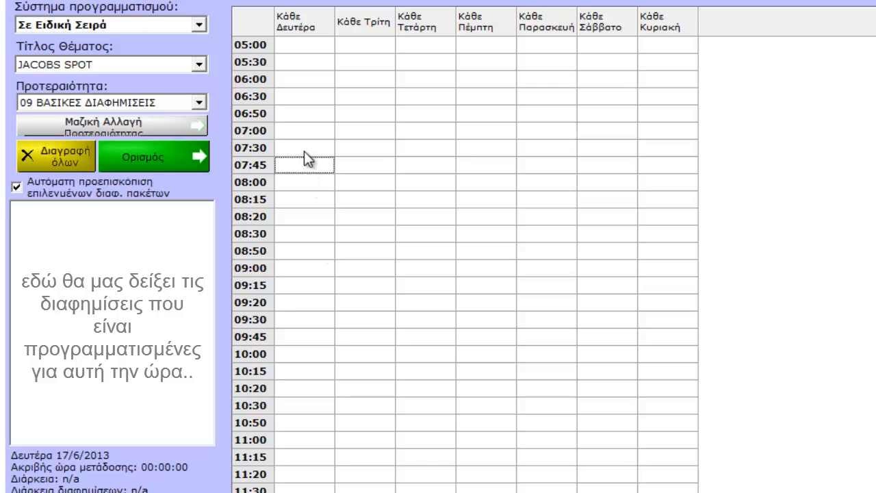
pyautogui.click(308, 113)
pyautogui.click(311, 251)
pyautogui.click(313, 336)
pyautogui.click(315, 381)
# Step: Activate Ορισμός and schedule JACOBS SPOT every Monday at 06:00, 08:00 and 09:30
pyautogui.click(154, 160)
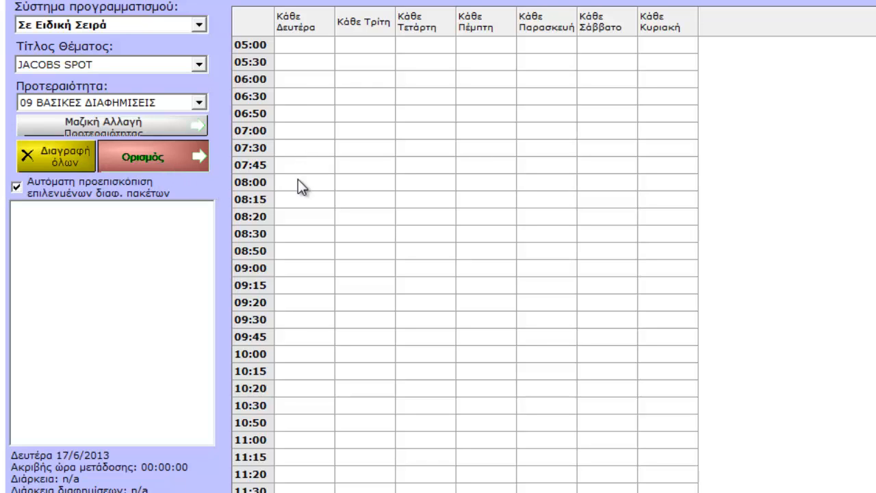
pyautogui.click(284, 80)
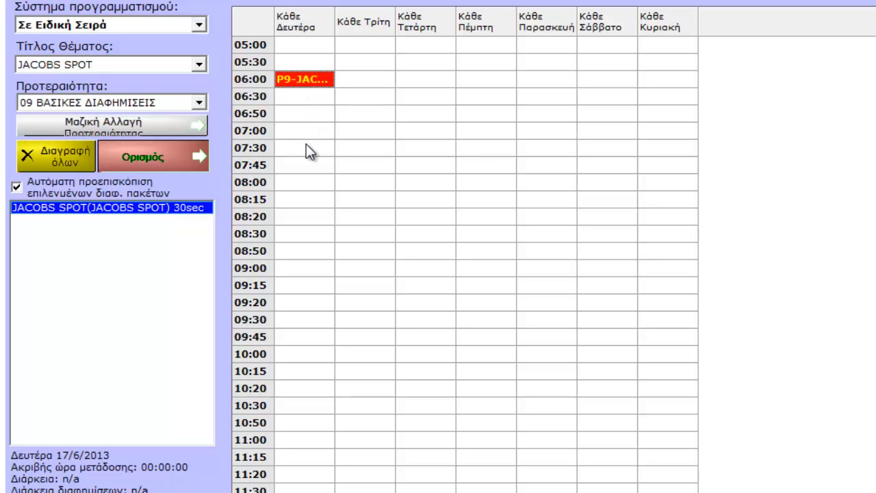
pyautogui.click(302, 184)
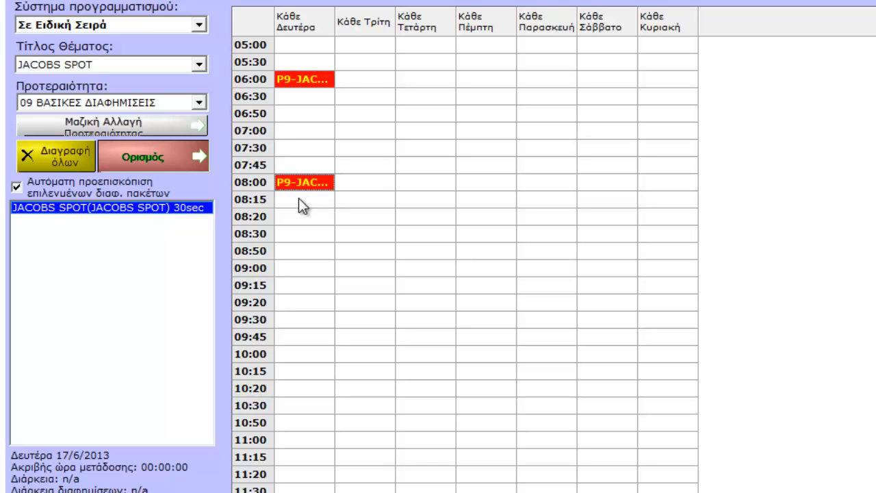
pyautogui.click(293, 319)
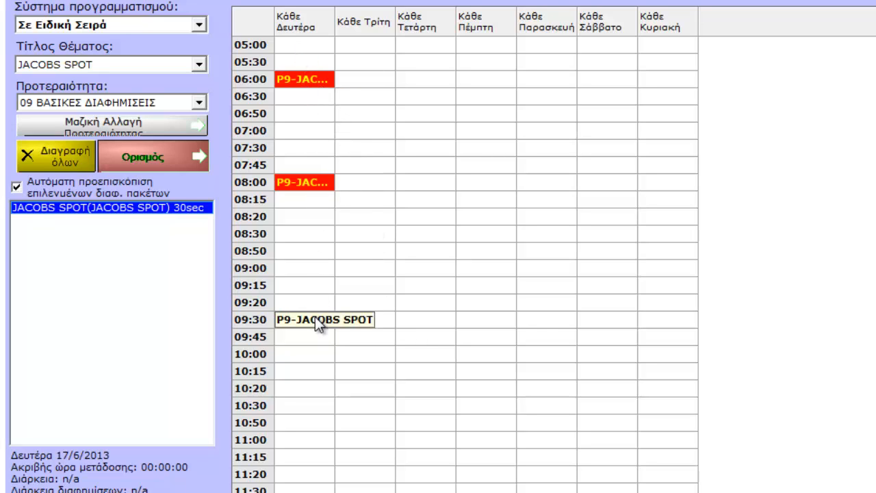
# Step: Schedule JACOBS SPOT every Tuesday at 06:30, 07:30 and 09:00, and turn Ορισμός off
pyautogui.click(353, 99)
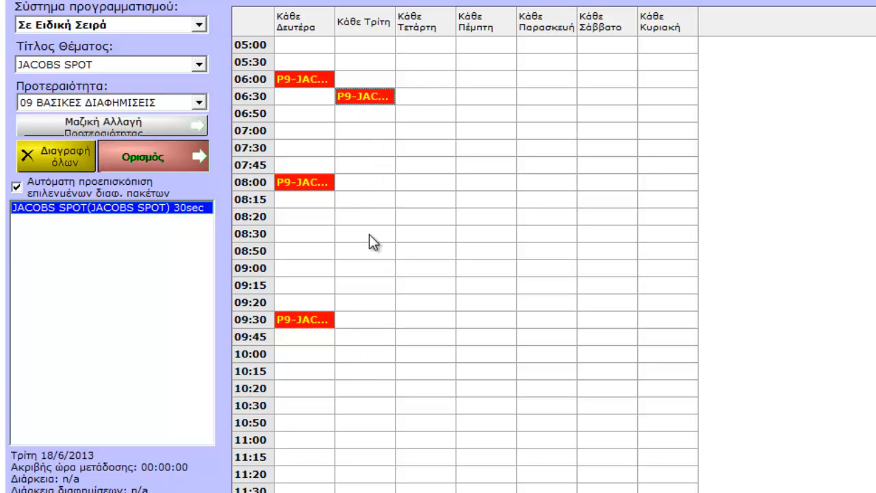
pyautogui.click(363, 148)
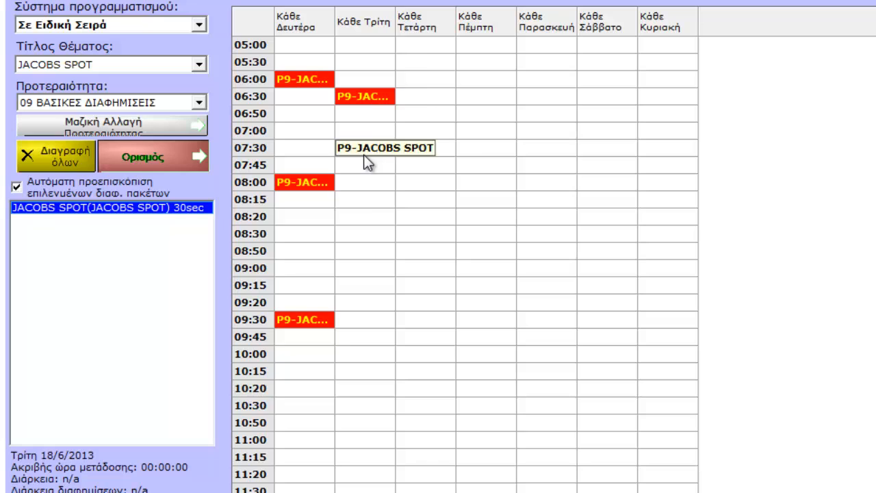
pyautogui.click(365, 269)
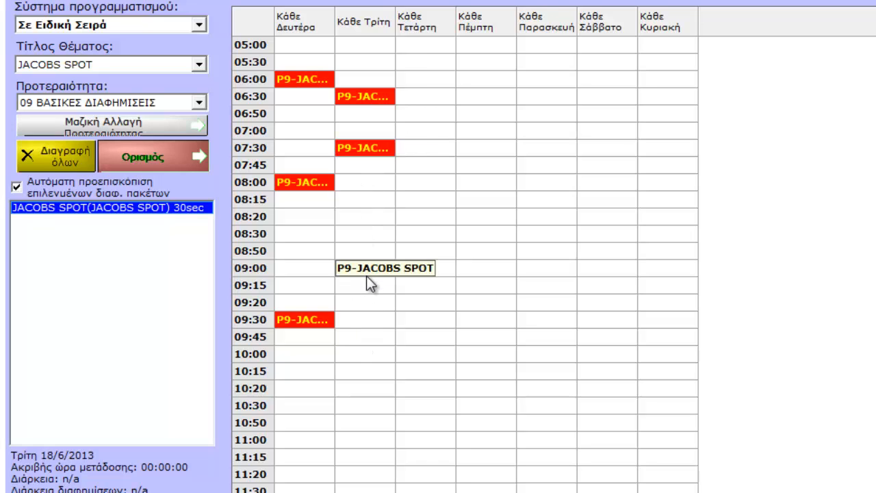
pyautogui.click(171, 158)
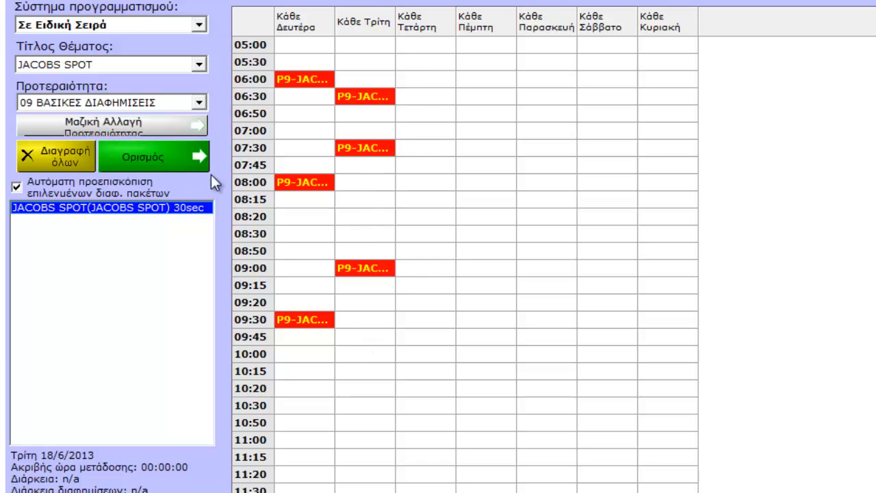
# Step: Copy Monday's broadcast times to Wednesday and Thursday
pyautogui.click(301, 182)
pyautogui.rightClick(301, 181)
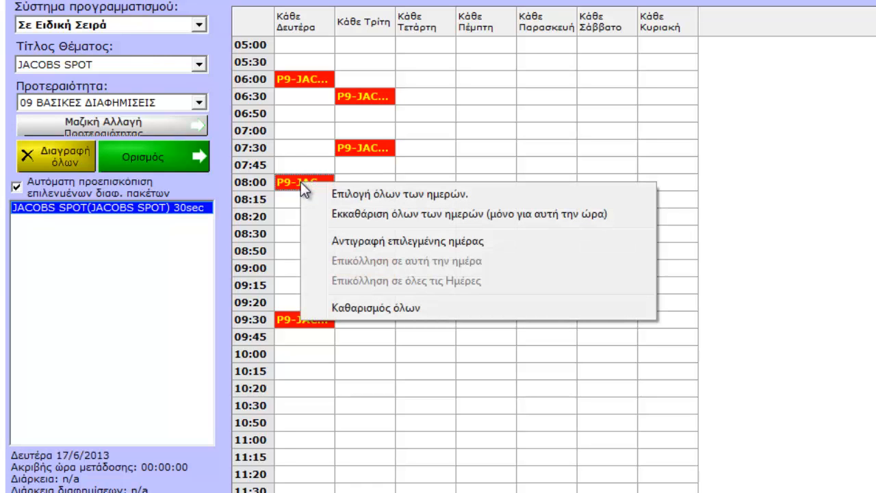
pyautogui.click(365, 241)
pyautogui.click(427, 186)
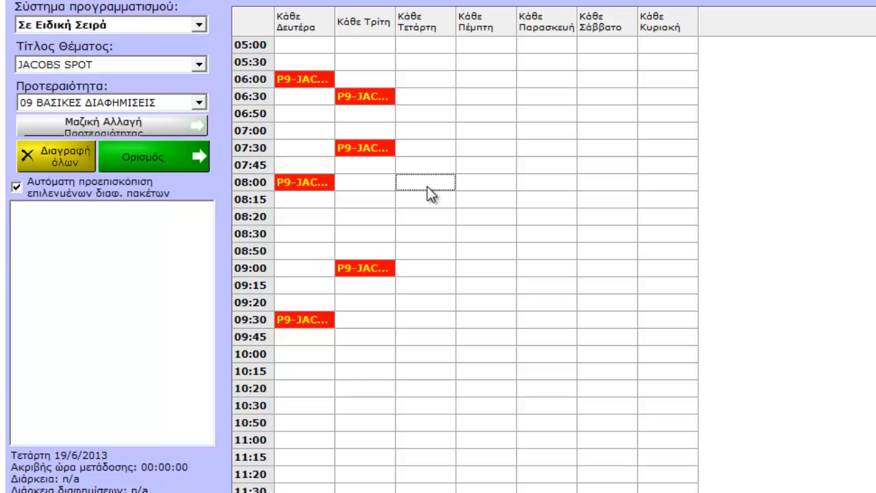
pyautogui.rightClick(427, 186)
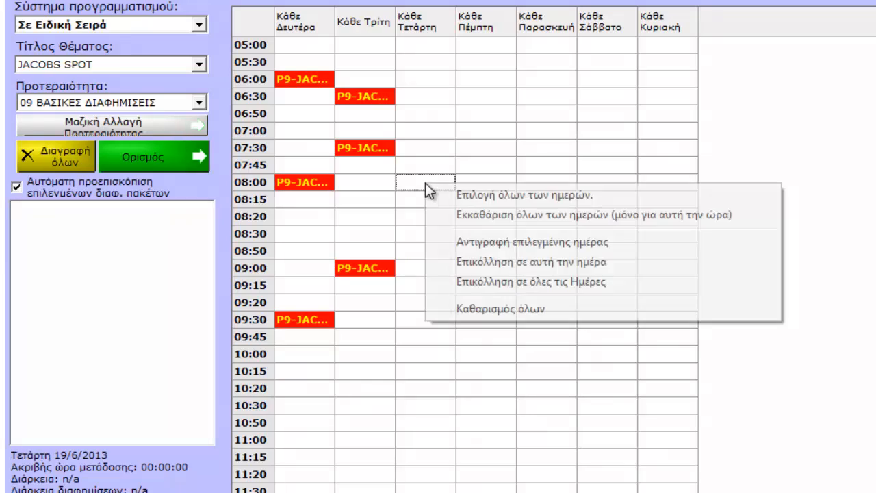
pyautogui.click(477, 260)
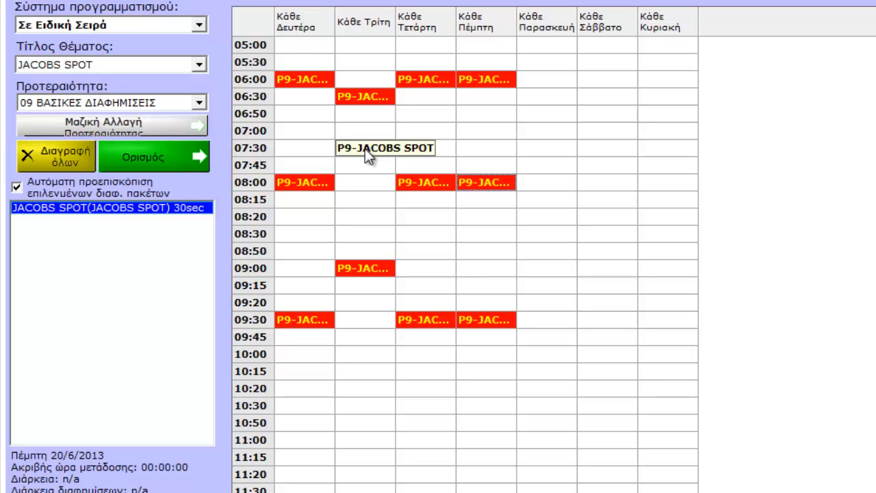
# Step: Assign priority 10 Πακετο 3 to the Monday 08:00 and 09:30 broadcasts of JACOBS SPOT
pyautogui.click(285, 186)
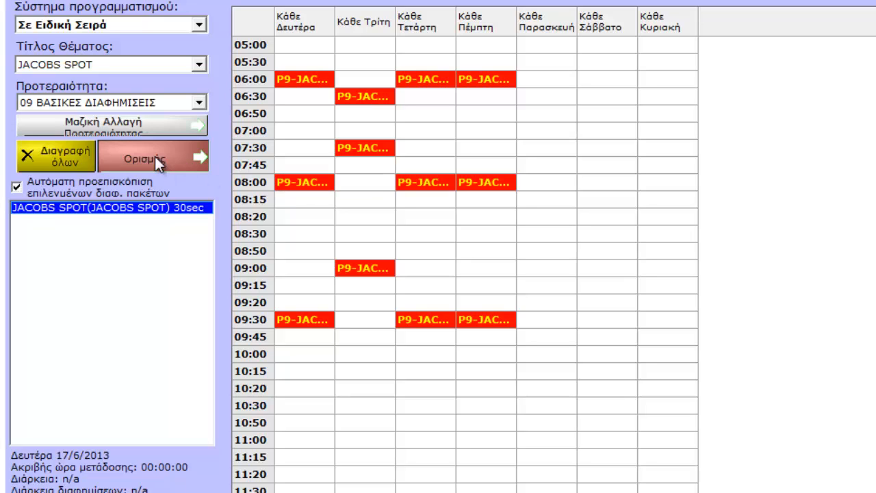
pyautogui.click(151, 104)
pyautogui.click(151, 128)
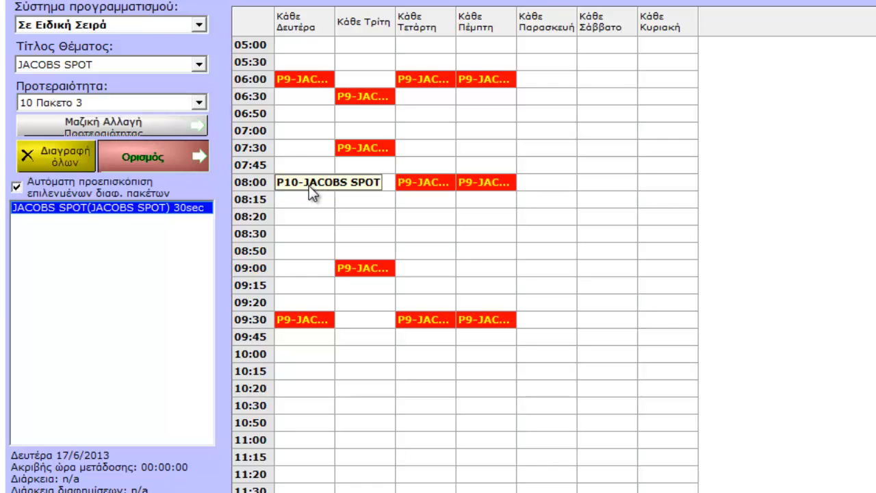
pyautogui.click(303, 320)
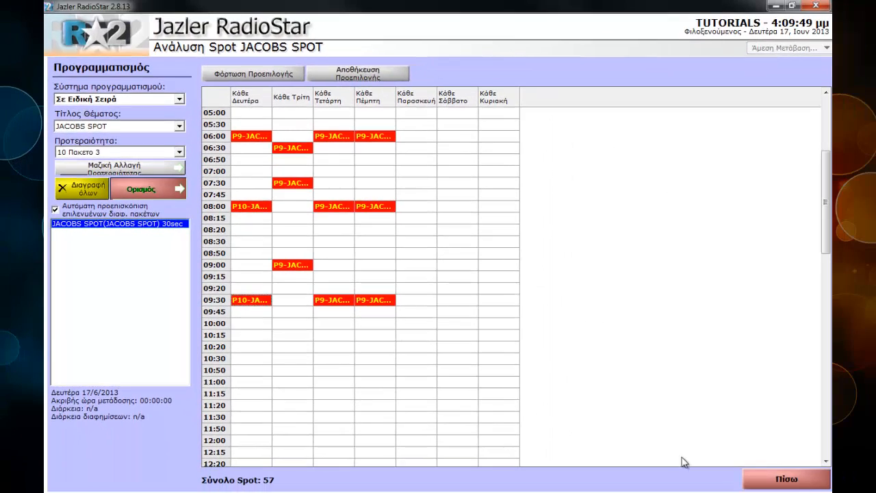
# Step: Leave the broadcast schedule, save JACOBS SPOT and activate it out of the drafts
pyautogui.click(774, 477)
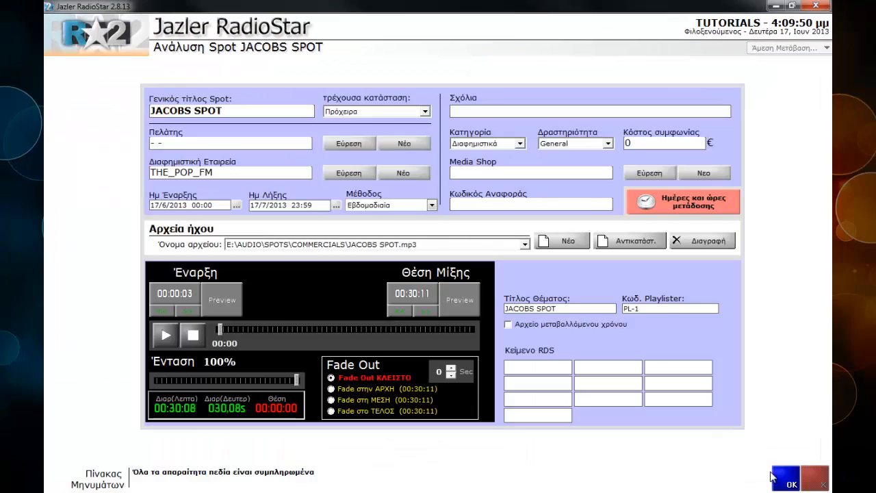
pyautogui.click(774, 478)
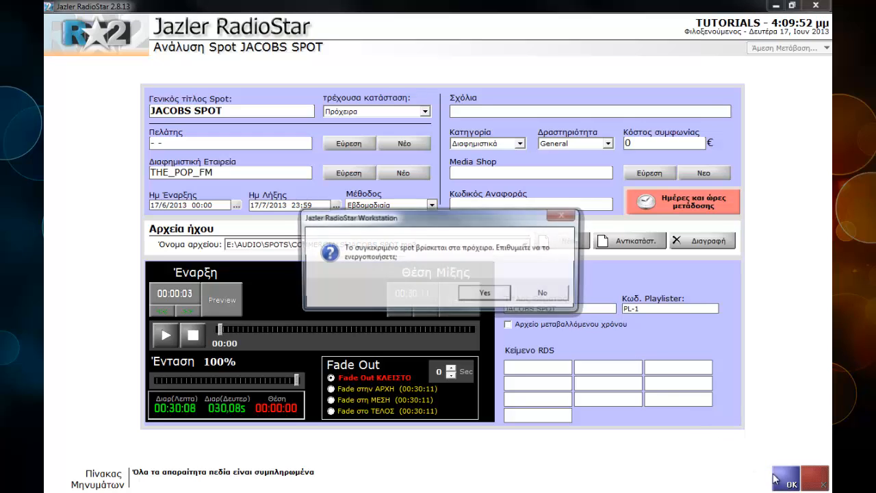
pyautogui.click(486, 294)
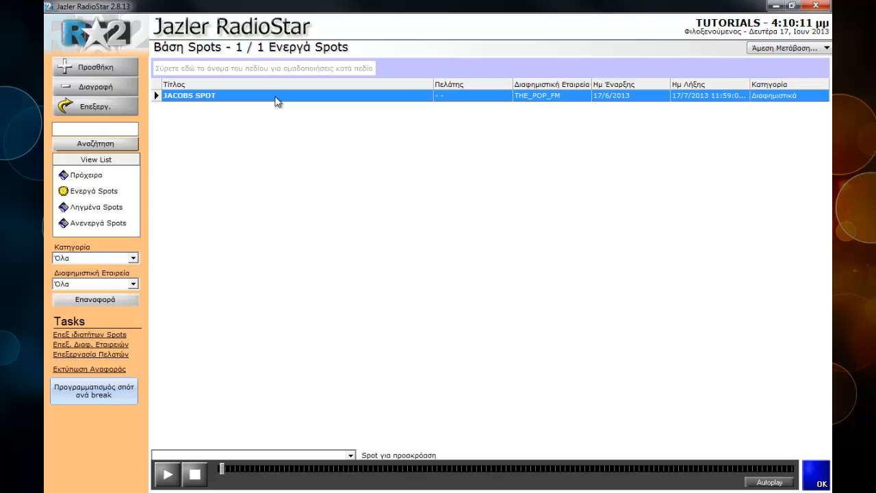
# Step: Generate the full campaign report (Εκτύπωση πλήρους καμπάνιας) for JACOBS SPOT and open its print settings
pyautogui.rightClick(276, 100)
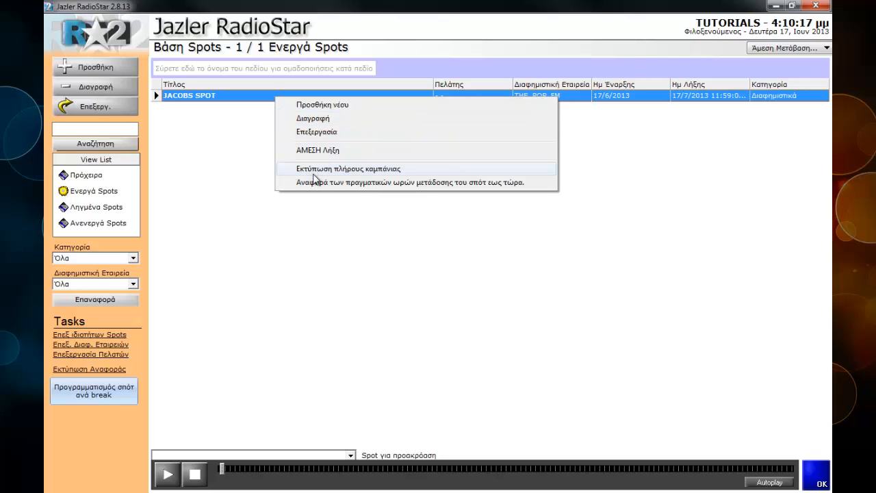
pyautogui.click(318, 170)
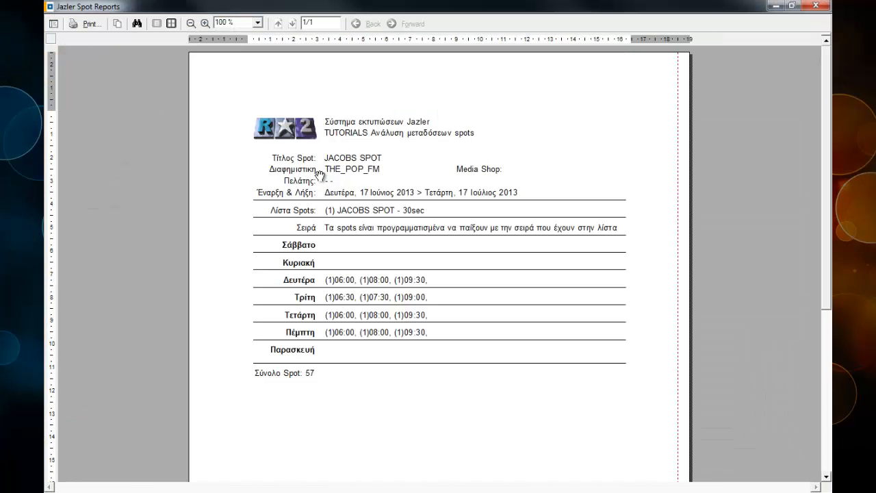
pyautogui.doubleClick(477, 8)
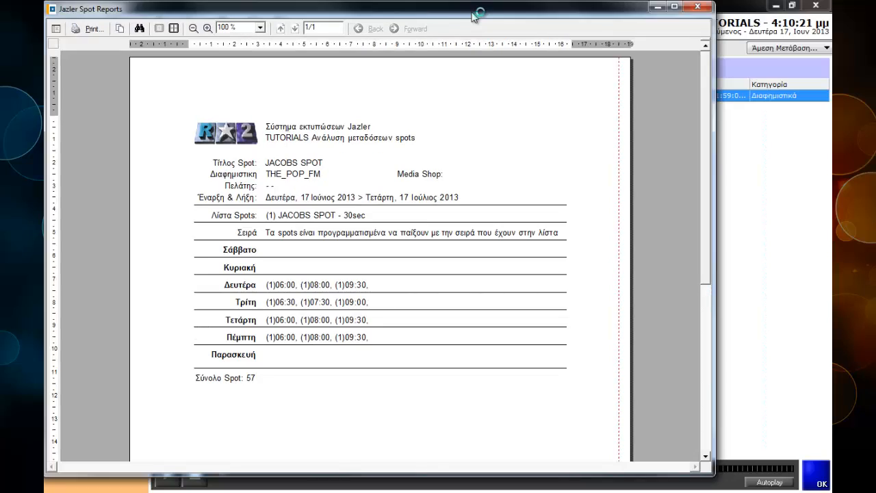
pyautogui.moveTo(472, 12); pyautogui.dragTo(537, 26)
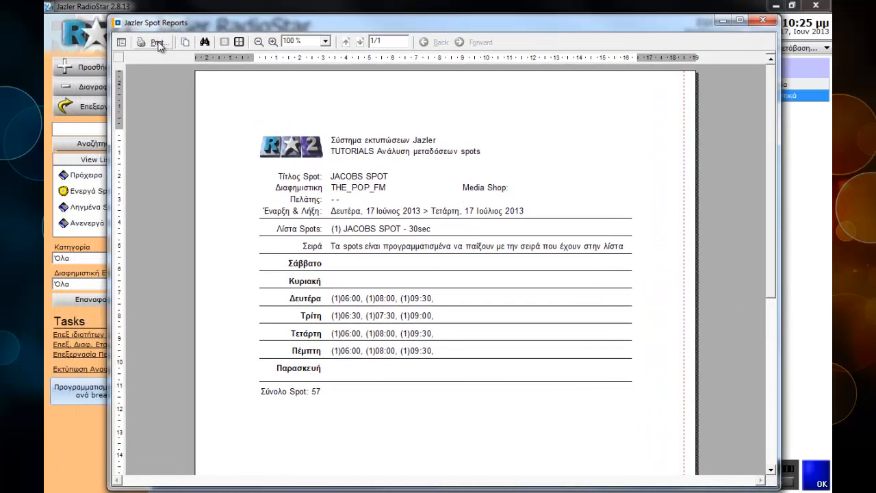
pyautogui.click(158, 44)
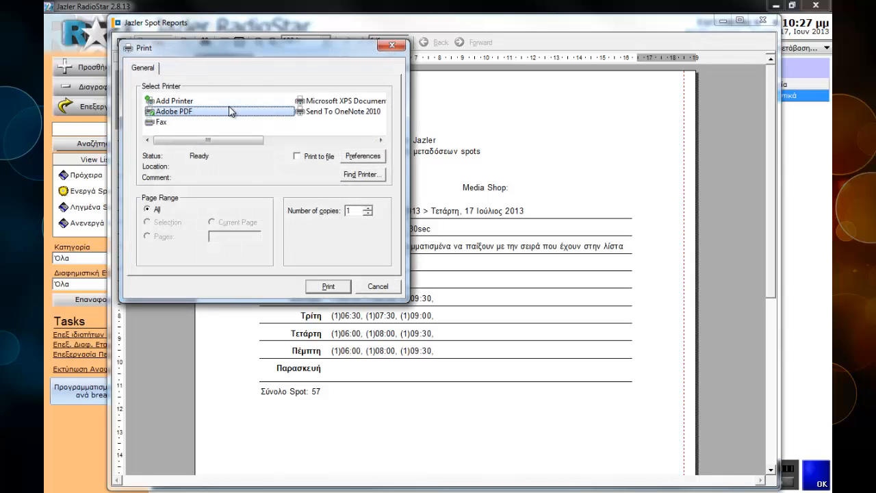